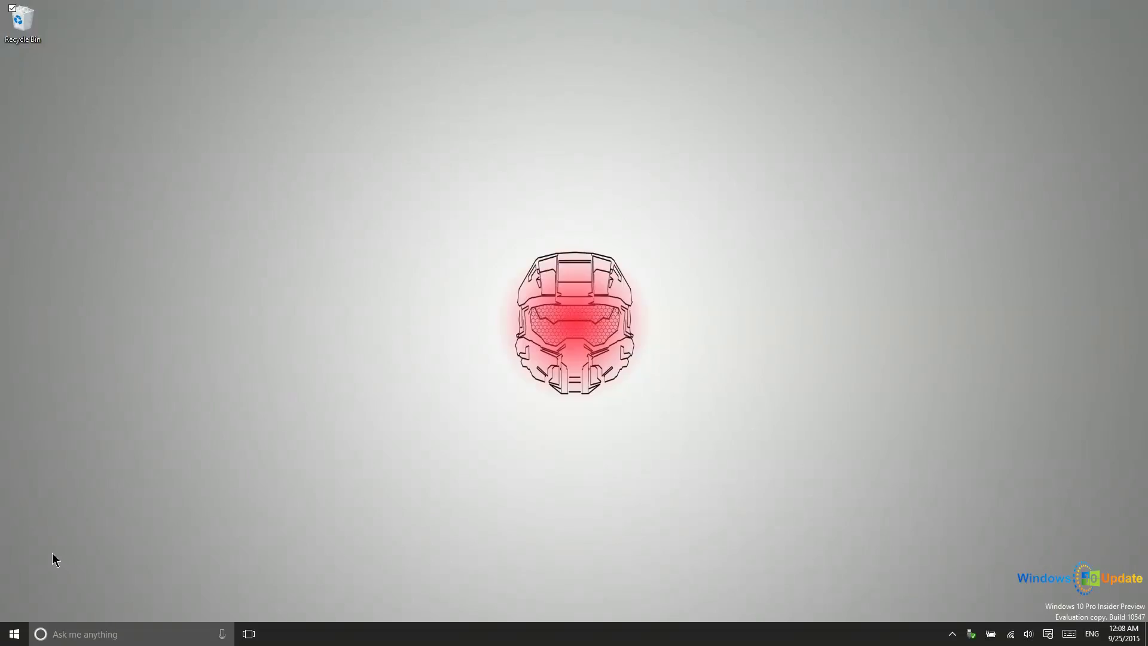
- Launch the Settings app from the Start menu
left_click(15, 634)
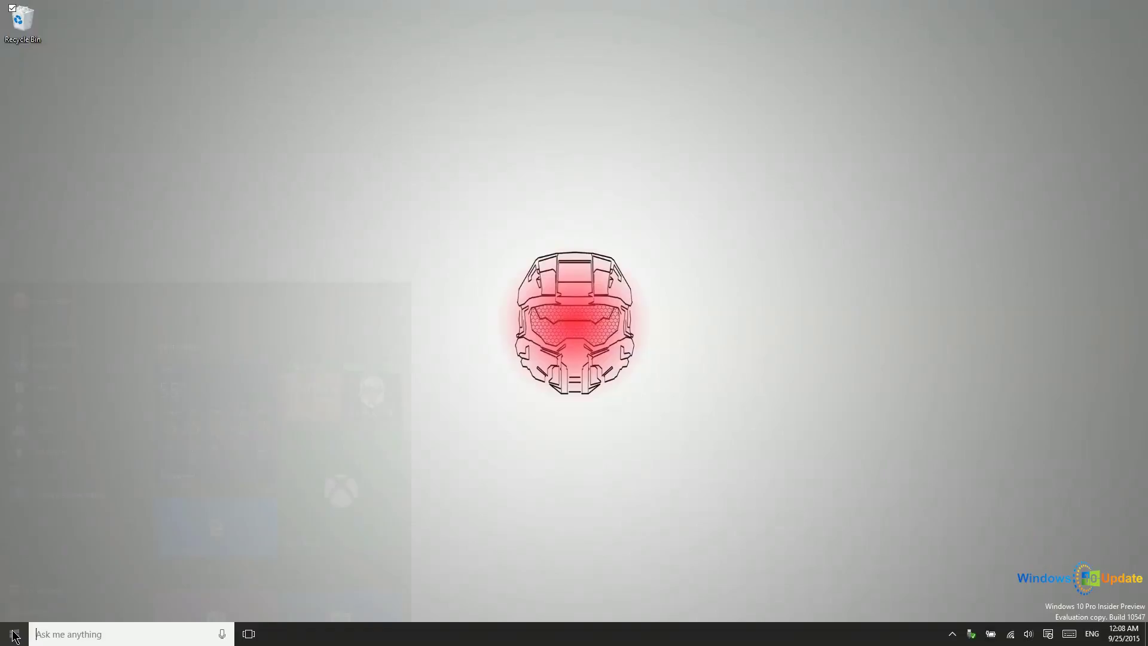
left_click(32, 568)
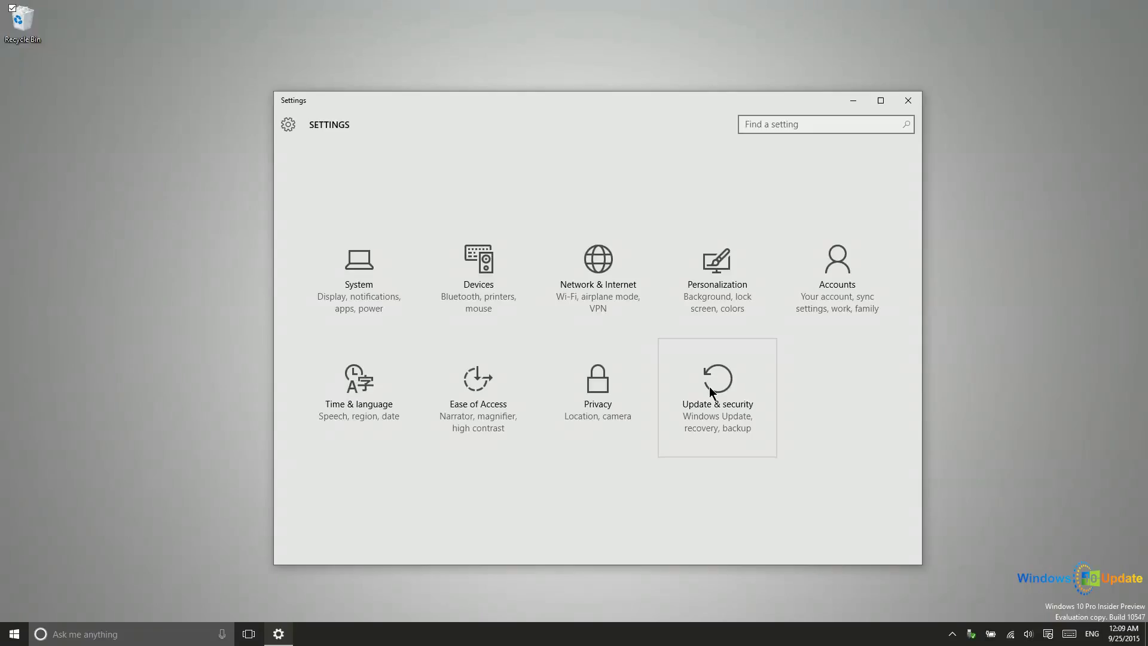
- Go to Update & security and open Windows Update's Advanced options page
left_click(709, 387)
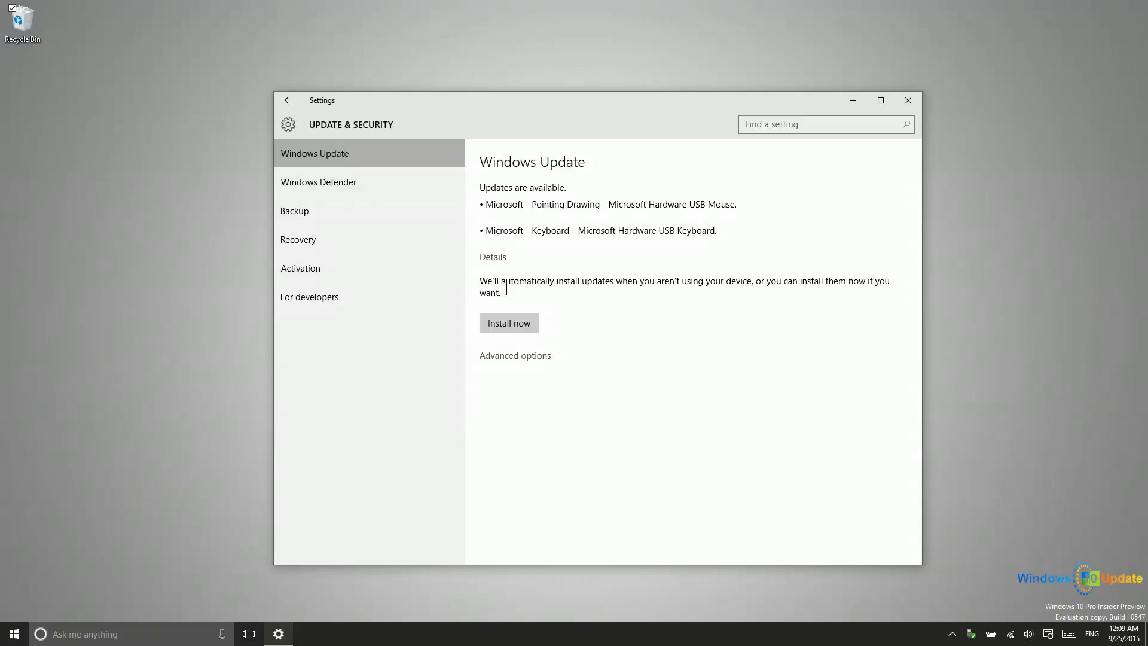
left_click(505, 357)
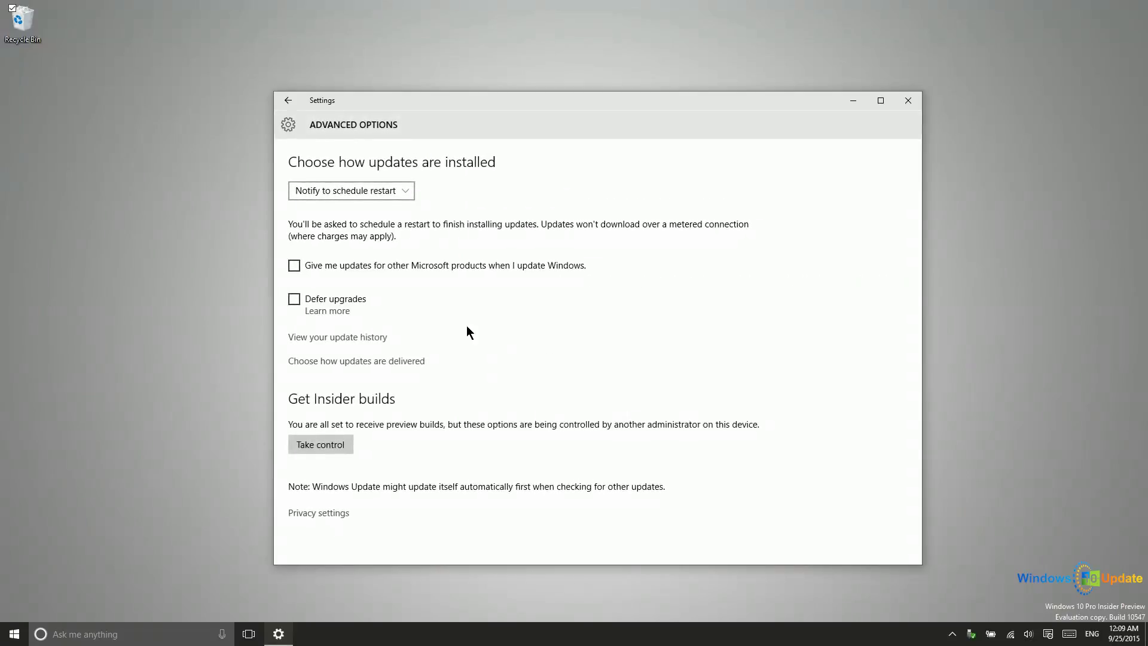
- Set 'Choose how updates are installed' to 'Notify to schedule restart'
left_click(361, 194)
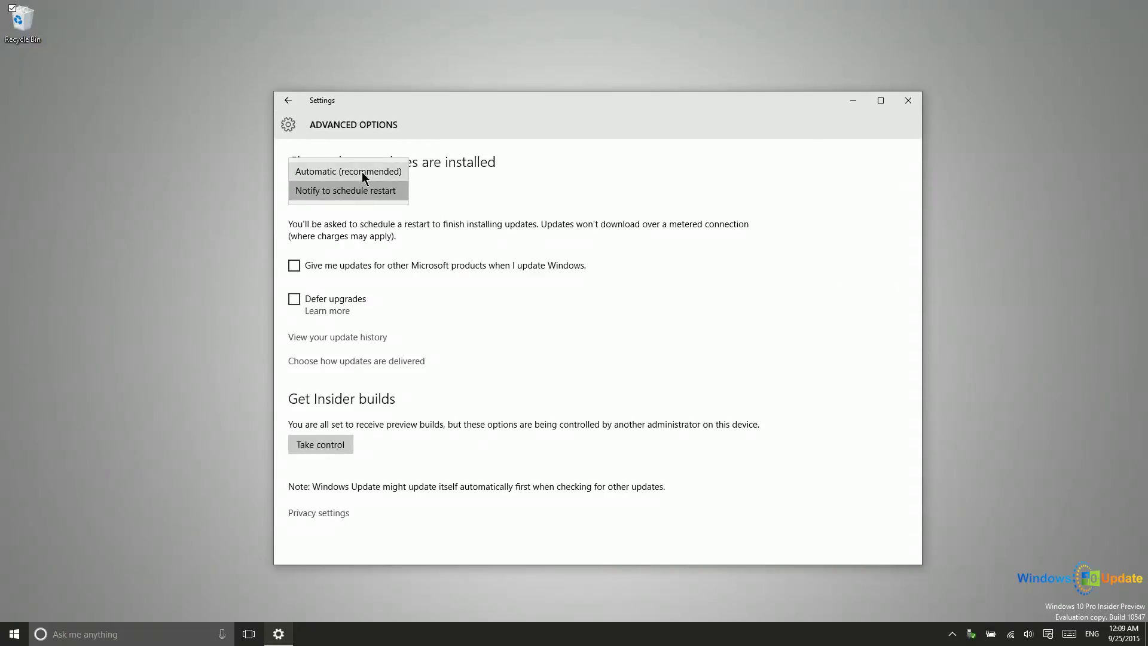
left_click(465, 179)
left_click(333, 190)
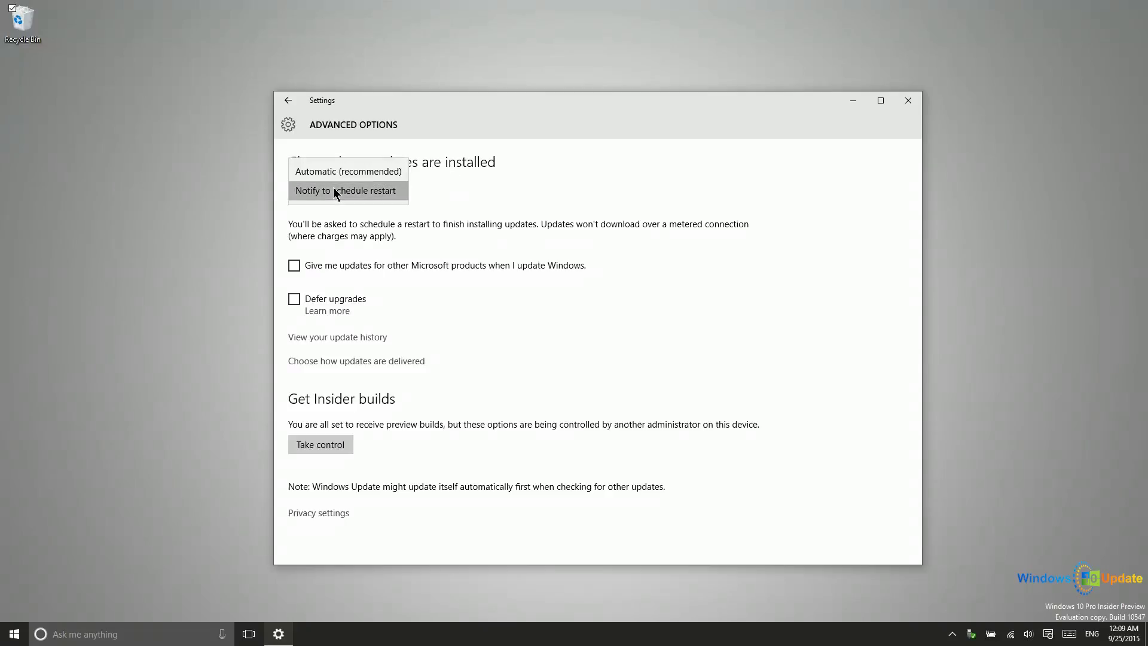
left_click(335, 191)
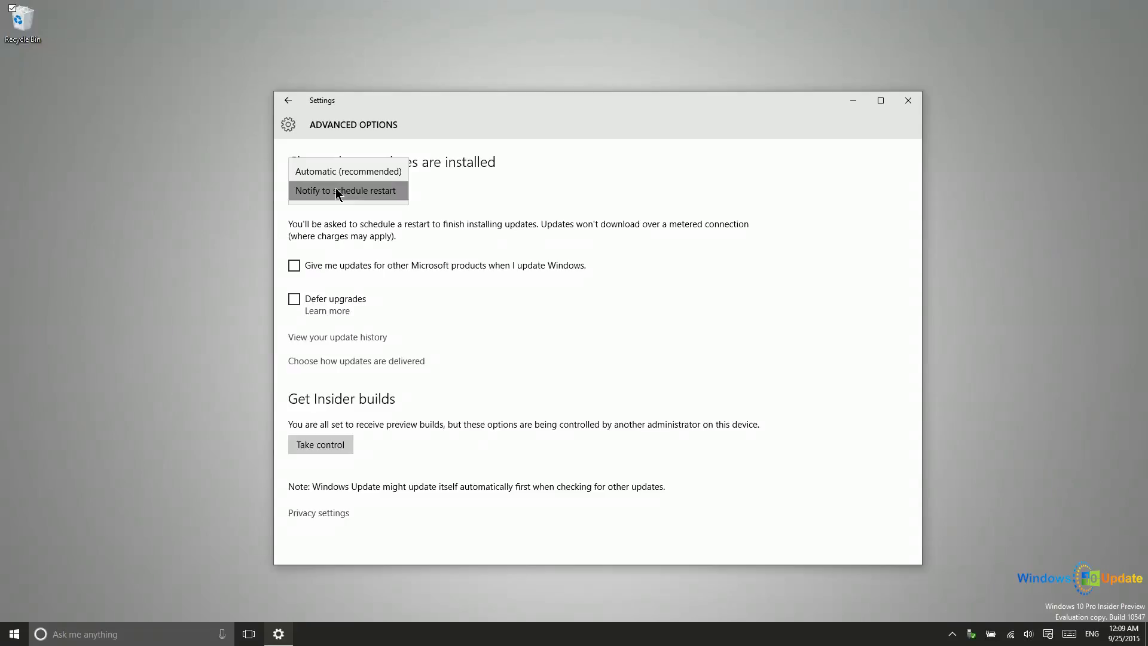
left_click(421, 240)
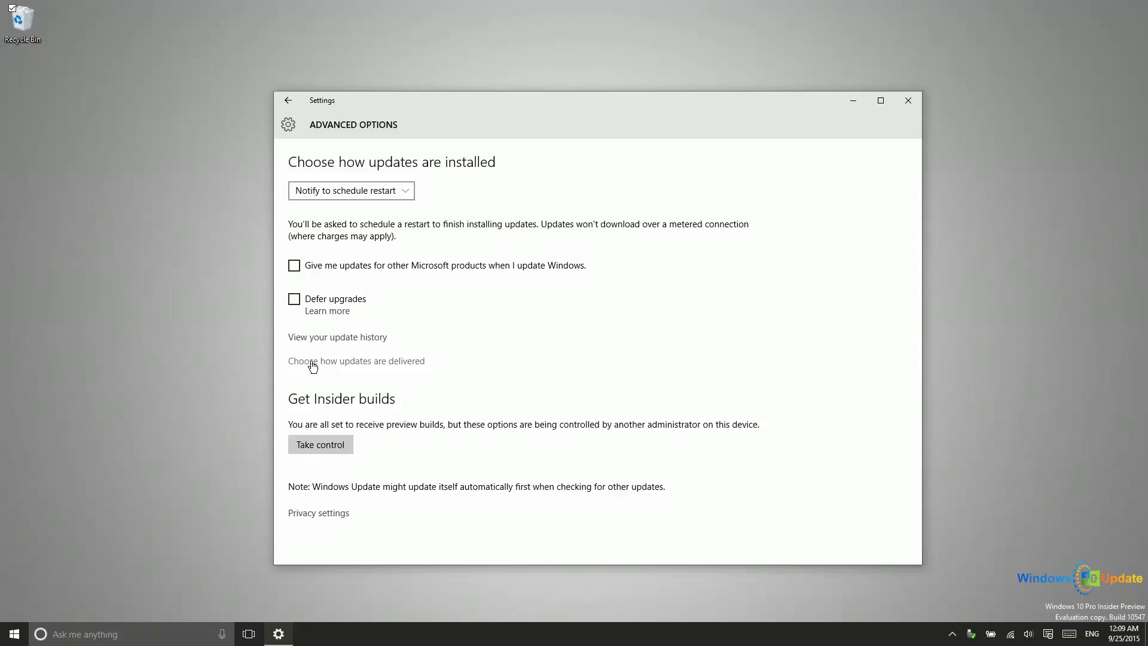
left_click(357, 193)
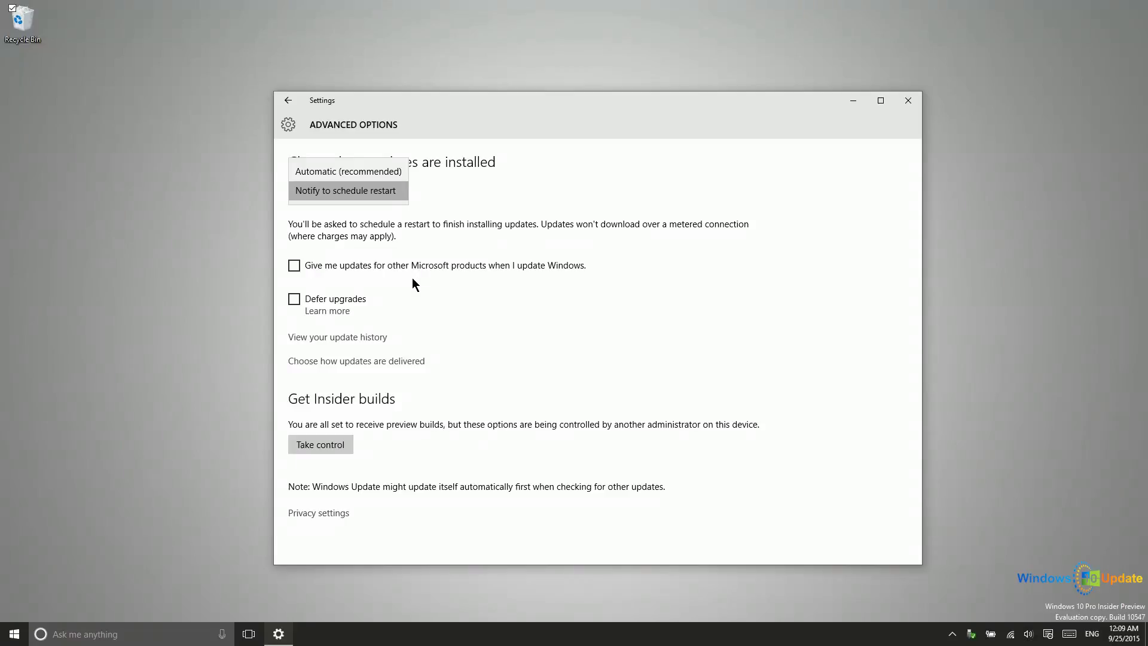
left_click(367, 336)
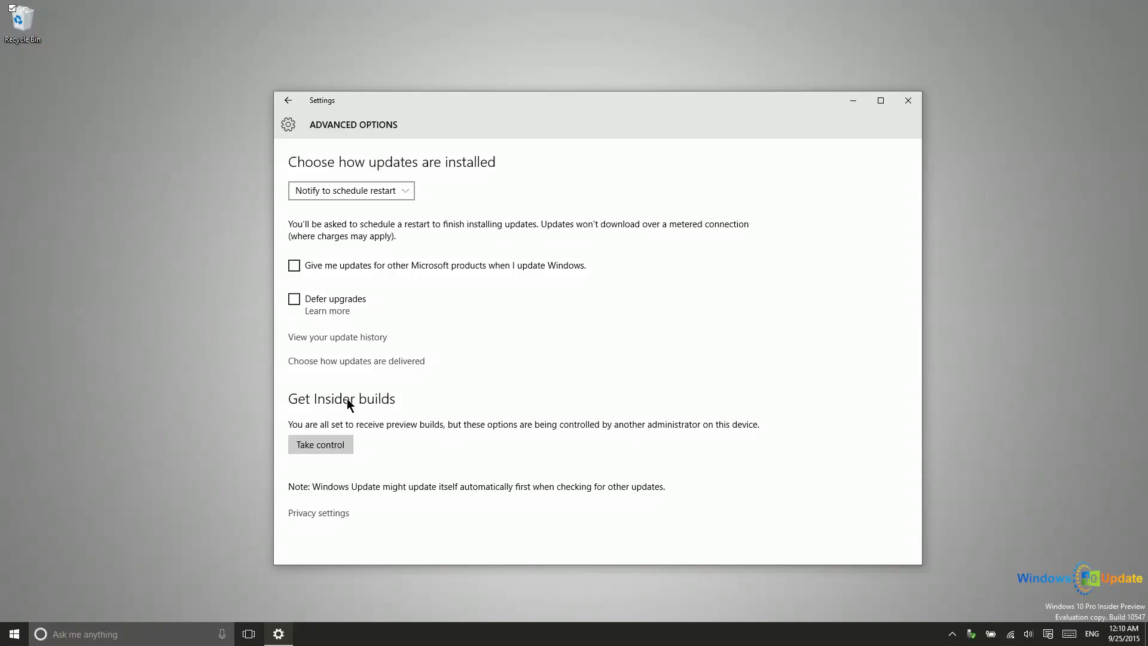